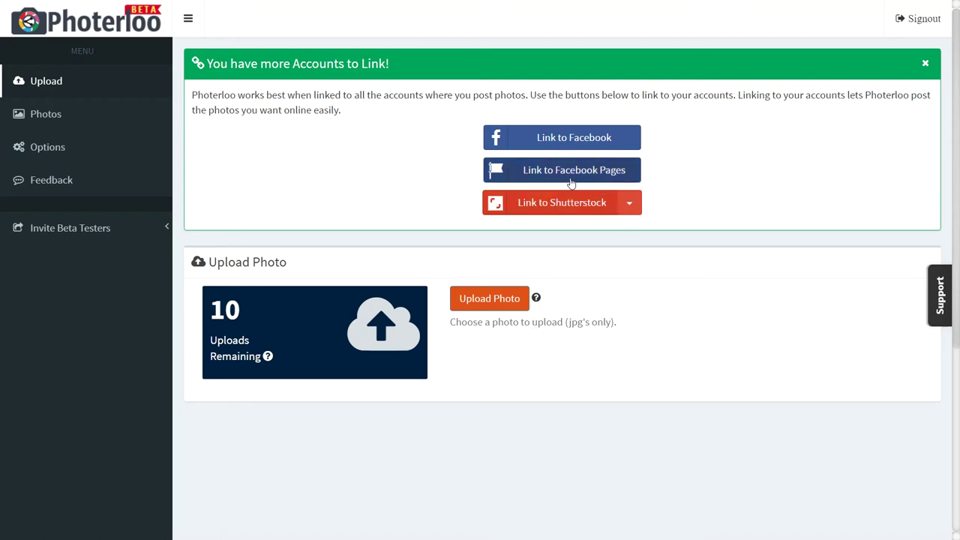
Link the Facebook page 'Photerloo Photographer Page' to the Photerloo account
left_click(592, 171)
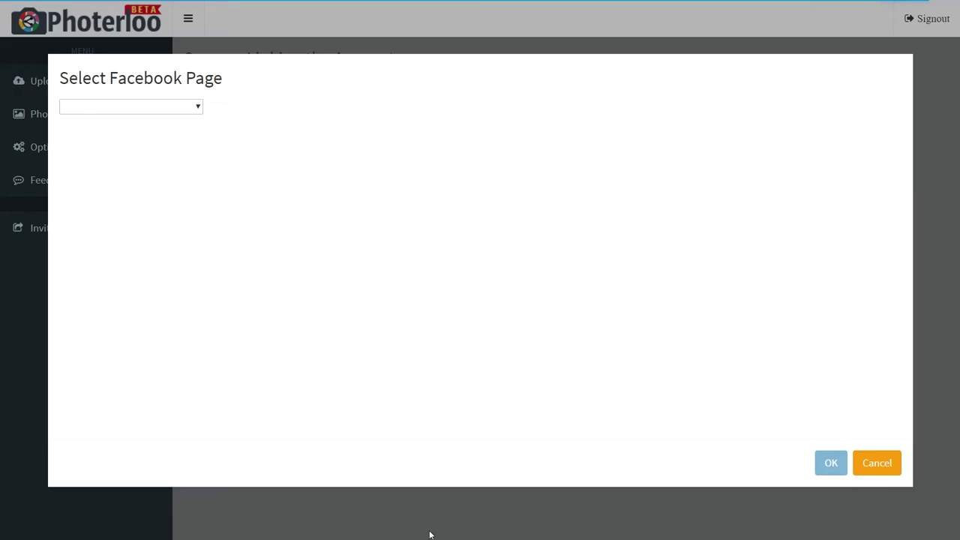
left_click(181, 114)
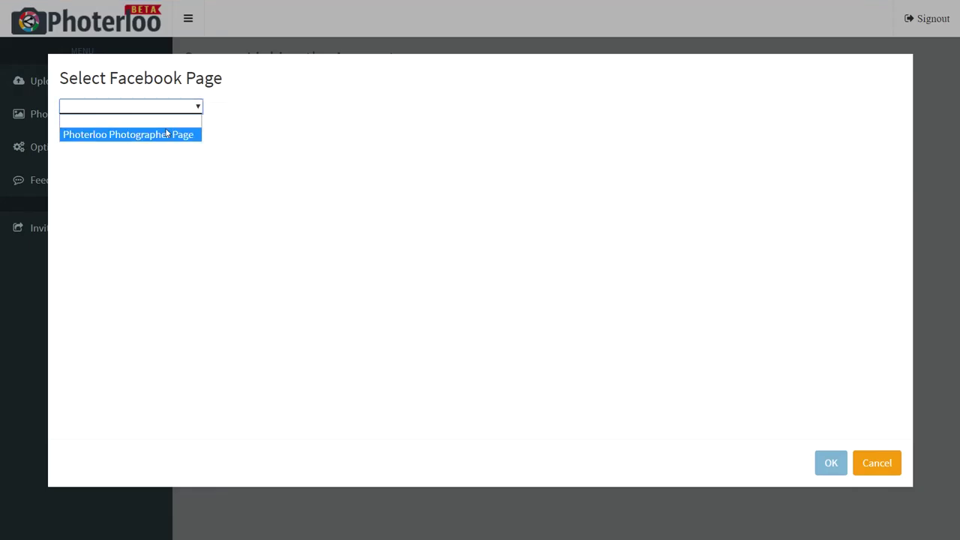
left_click(169, 135)
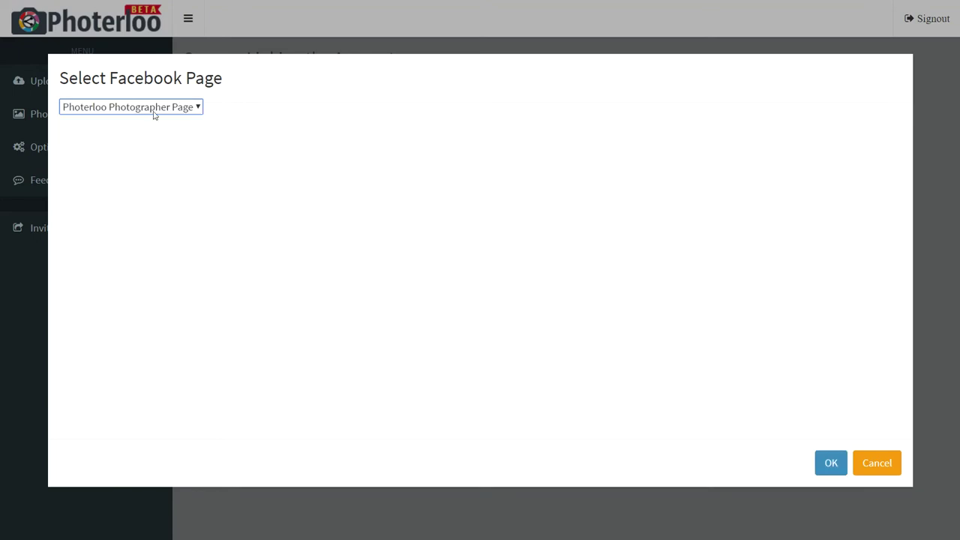
left_click(821, 465)
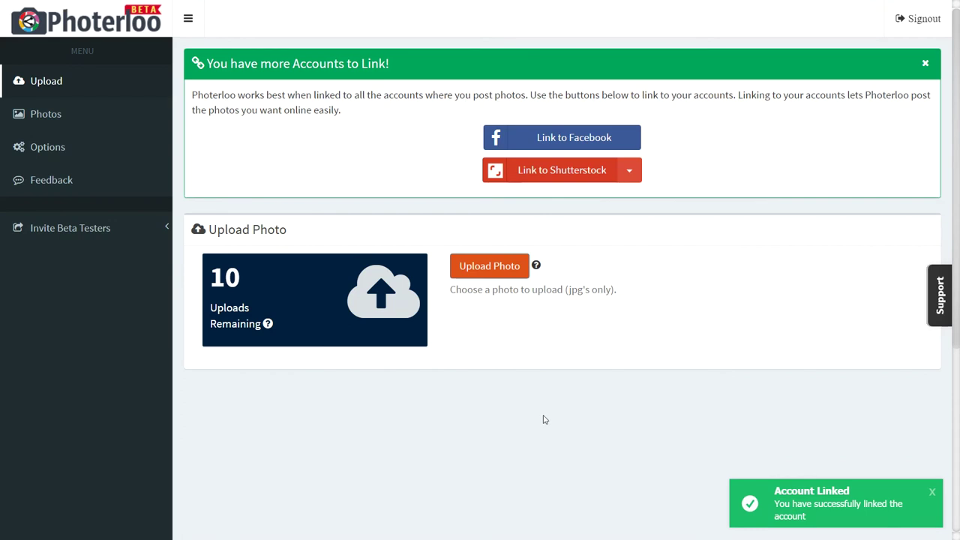
Link the Facebook account, then link Shutterstock using its login e-mail and password
left_click(587, 145)
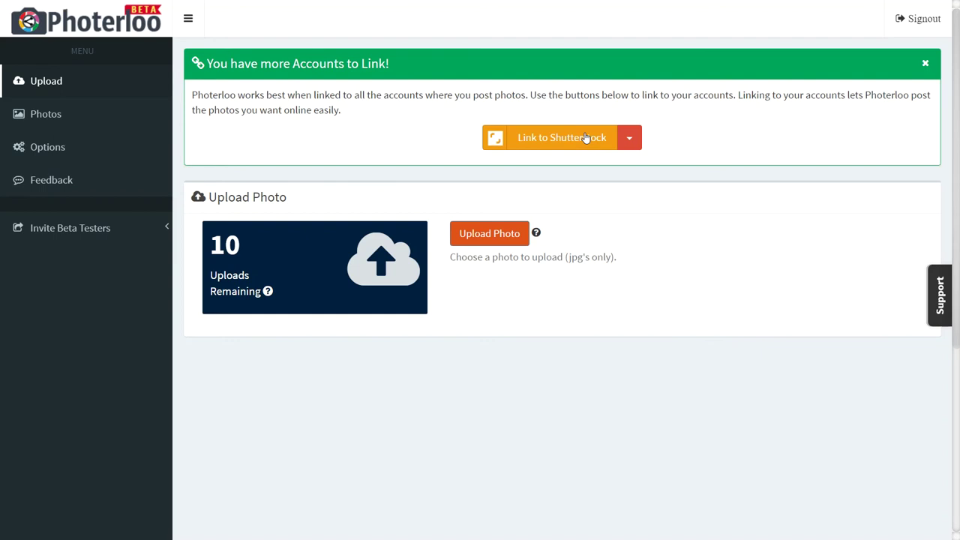
left_click(627, 137)
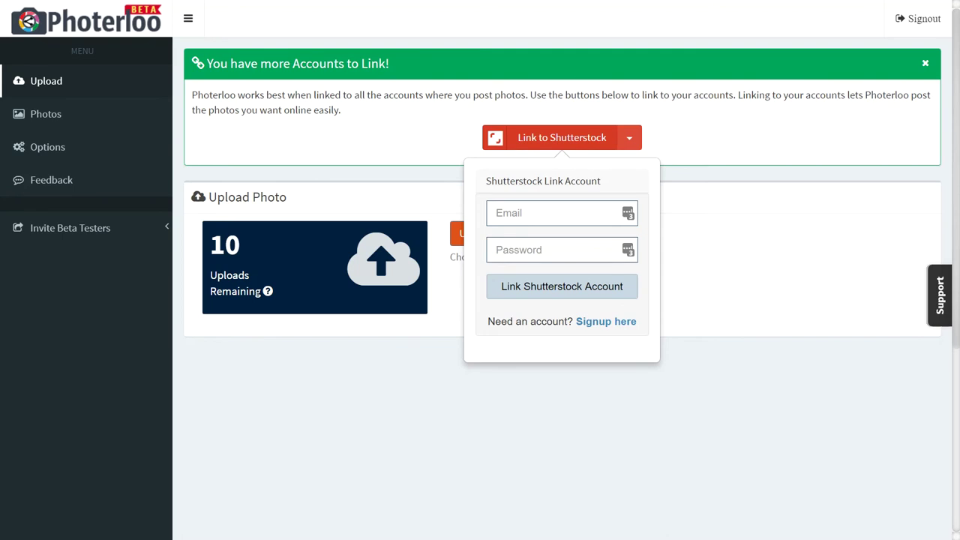
left_click(587, 221)
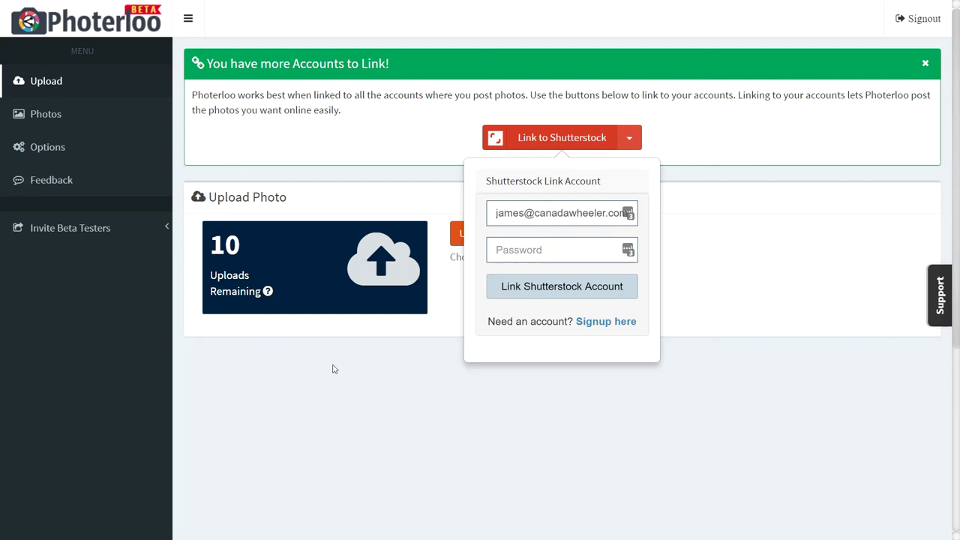
left_click(501, 244)
key("ctrl+v")
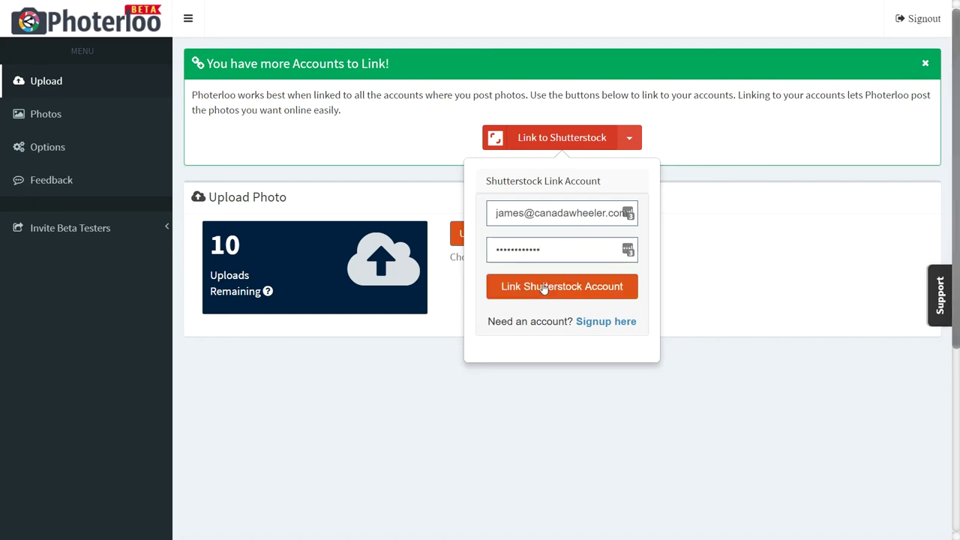
left_click(621, 286)
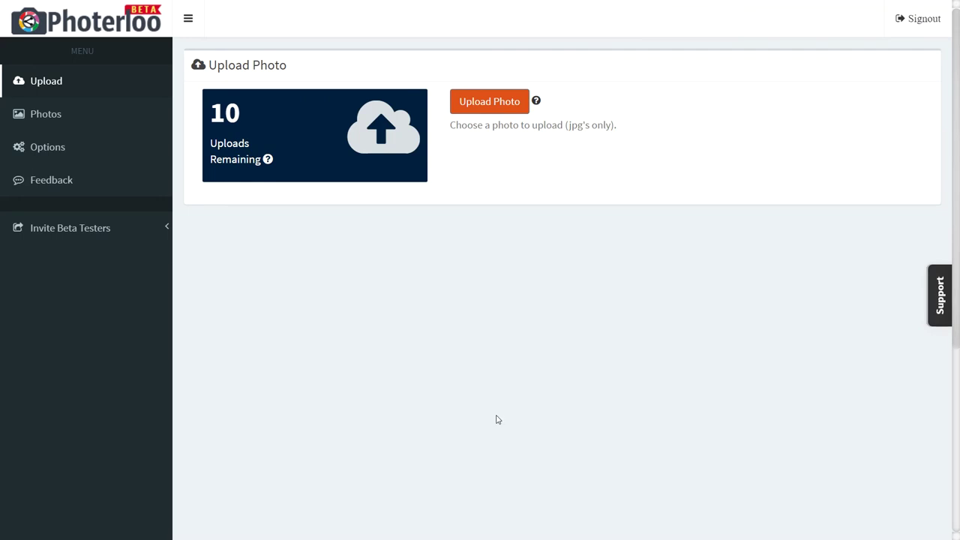
Upload ForestFog.jpg as a new photo
left_click(490, 106)
left_click(354, 140)
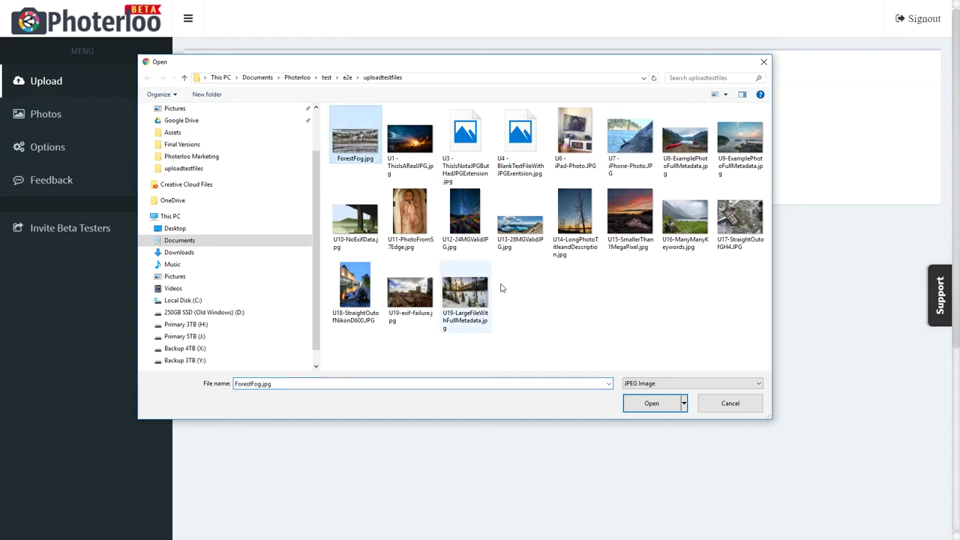
left_click(646, 403)
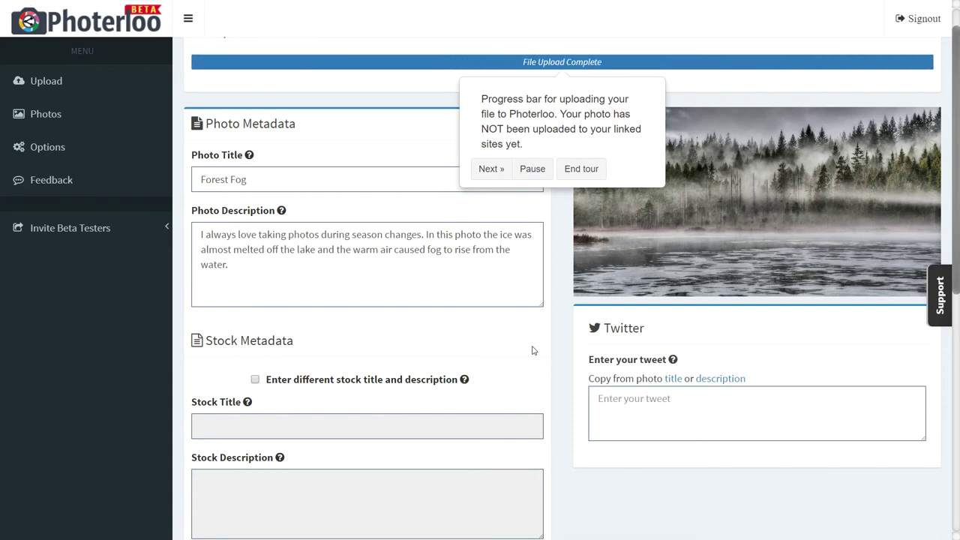
Dismiss the upload tour and review the Forest Fog title and description
left_click(581, 169)
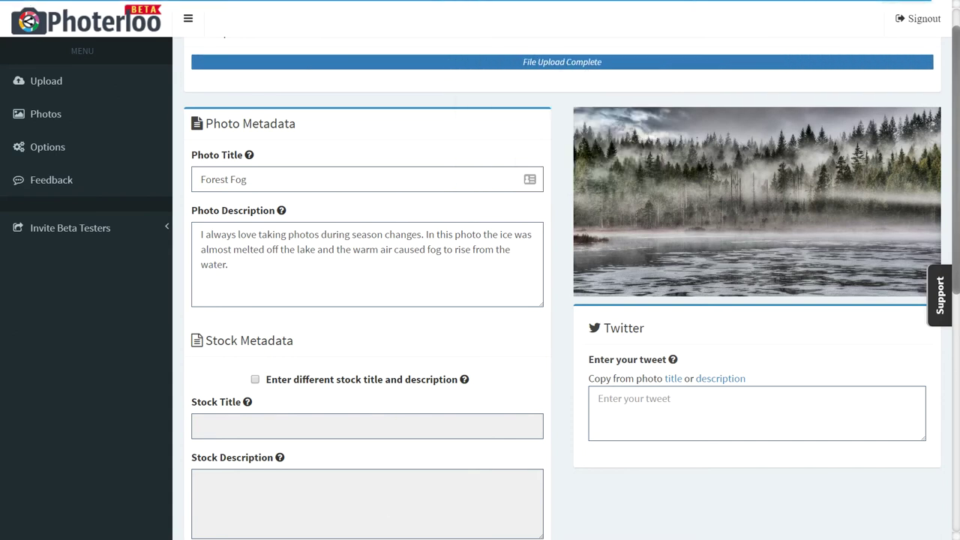
triple_click(268, 183)
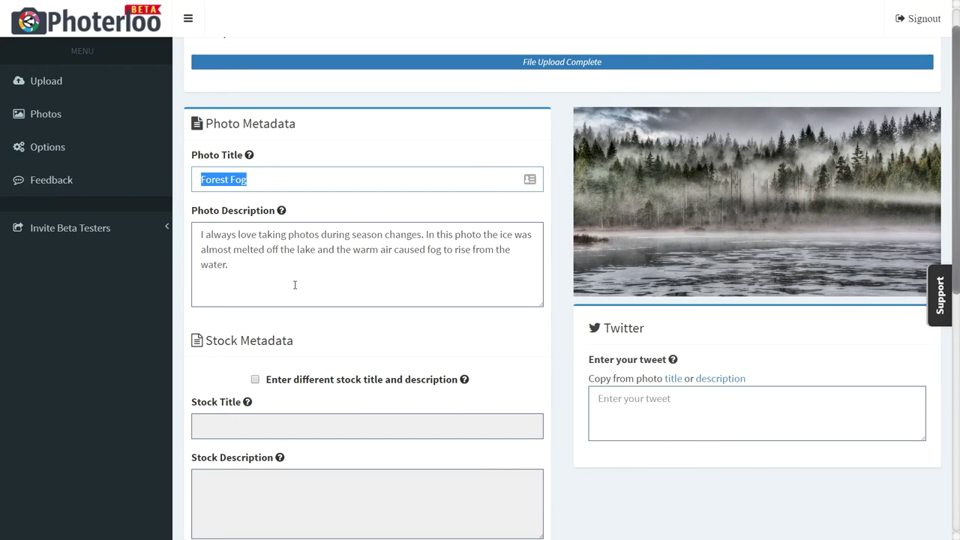
left_click_drag(280, 279, 194, 234)
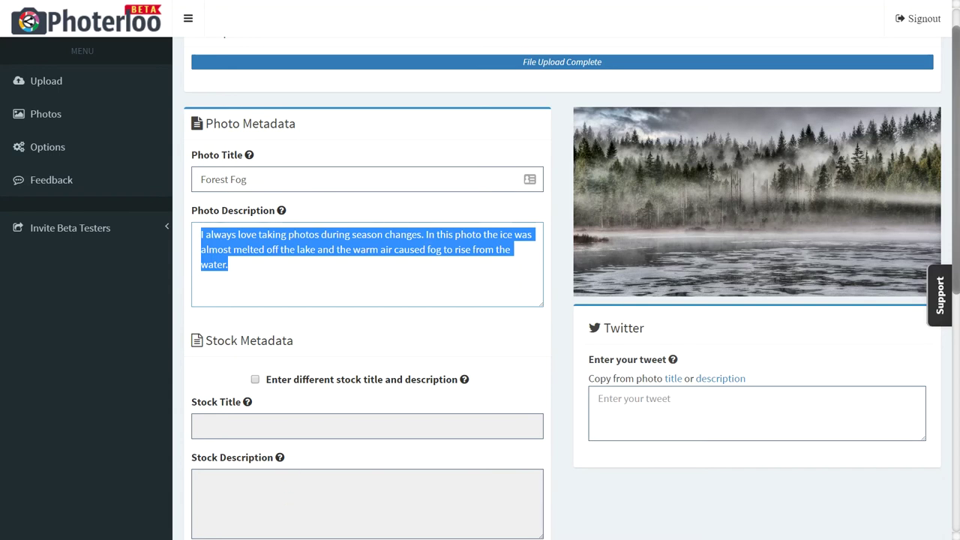
scroll(338, 426, "down", 1)
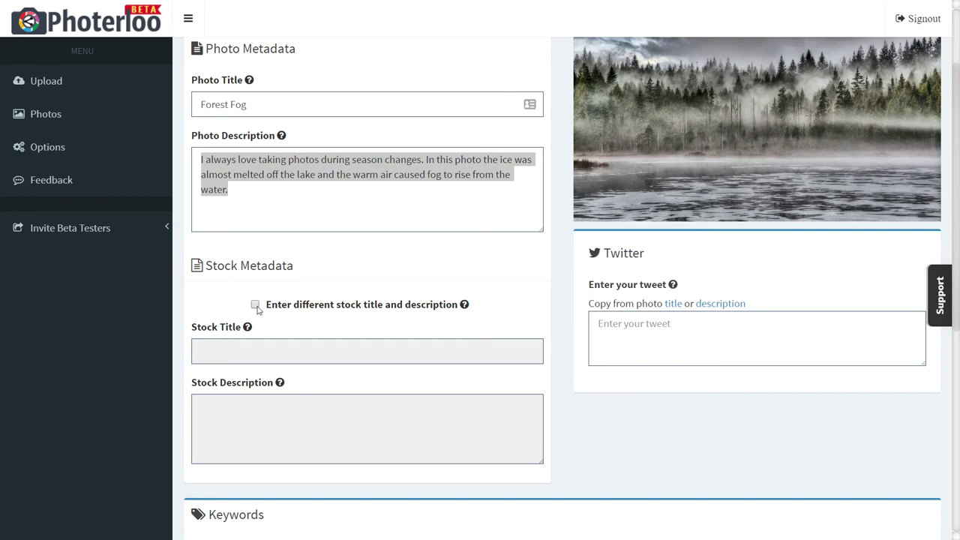
Enable a separate stock title 'Lake with forest and dramatic fog' and paste a new stock description
left_click(256, 306)
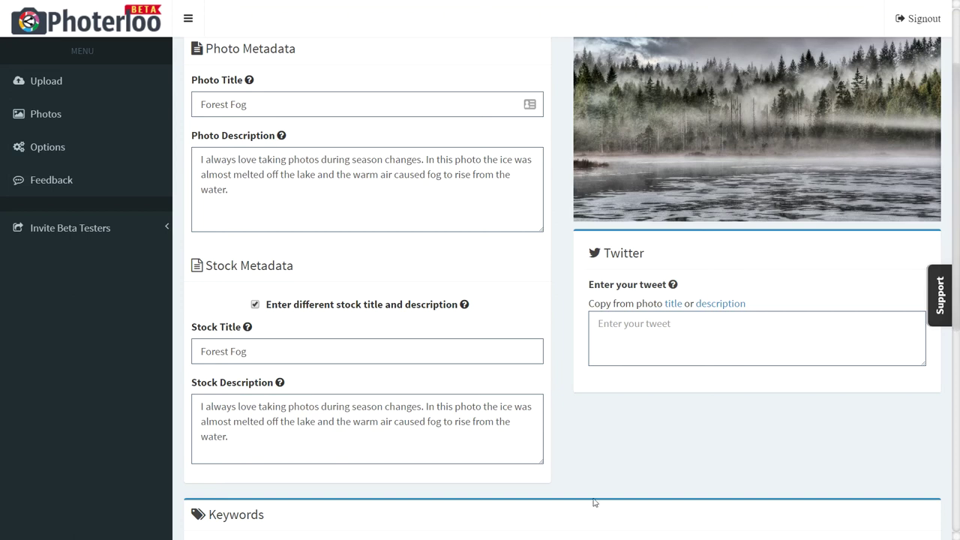
triple_click(418, 359)
type("Lake with forest and dramatic fog")
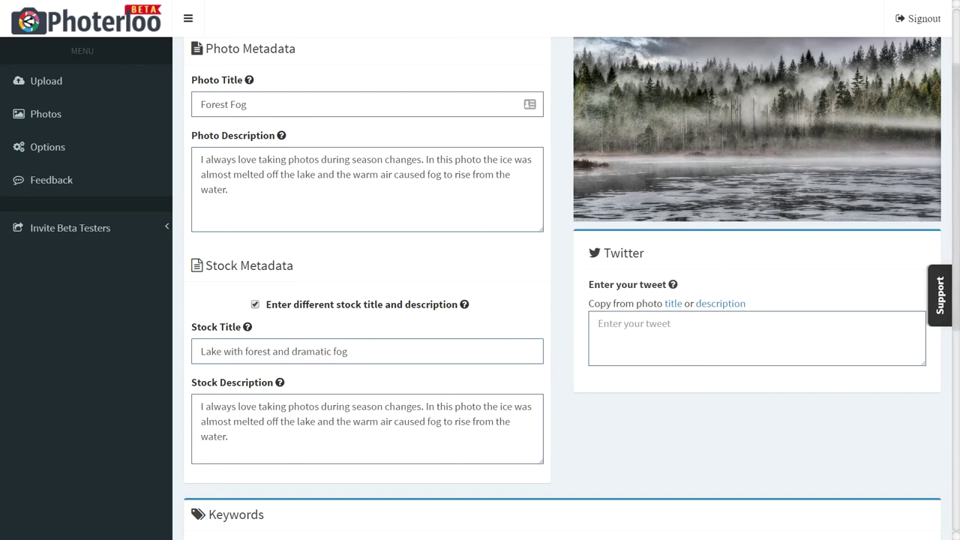
left_click(498, 430)
key("ctrl+a")
type("Dramatic landscape with lake in foreground and foggy forest in back.")
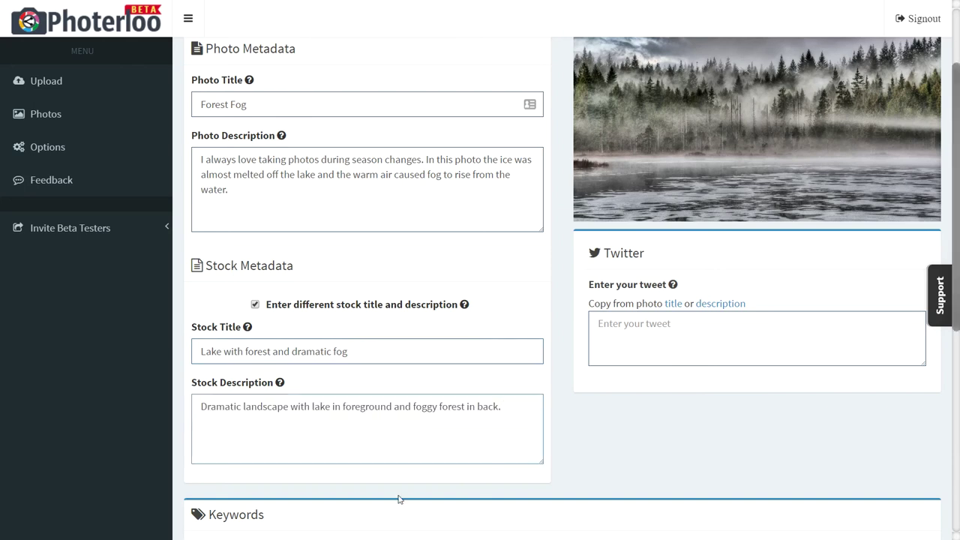
left_click(608, 405)
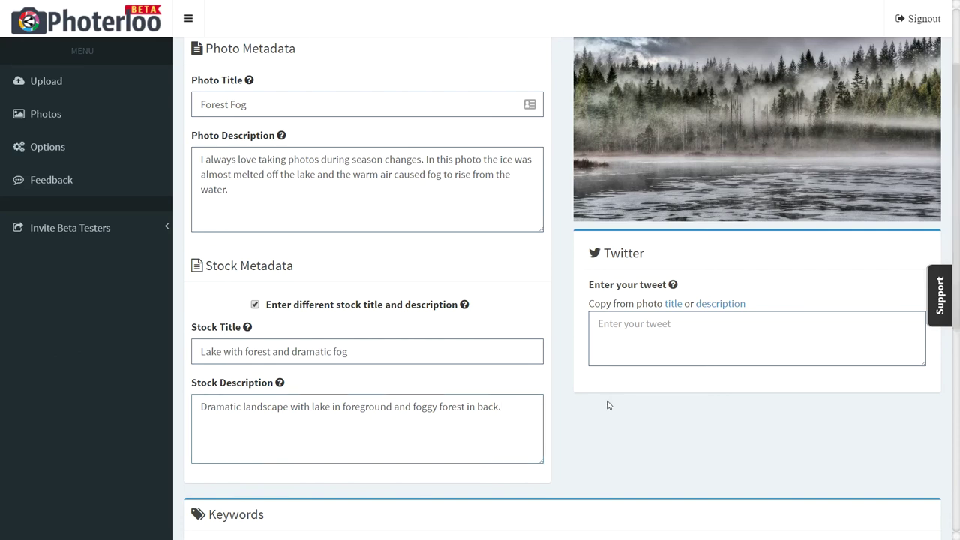
Fill the tweet from the photo description and trim it to 'The ice was almost melted…' to fit the limit
left_click(673, 303)
left_click(711, 304)
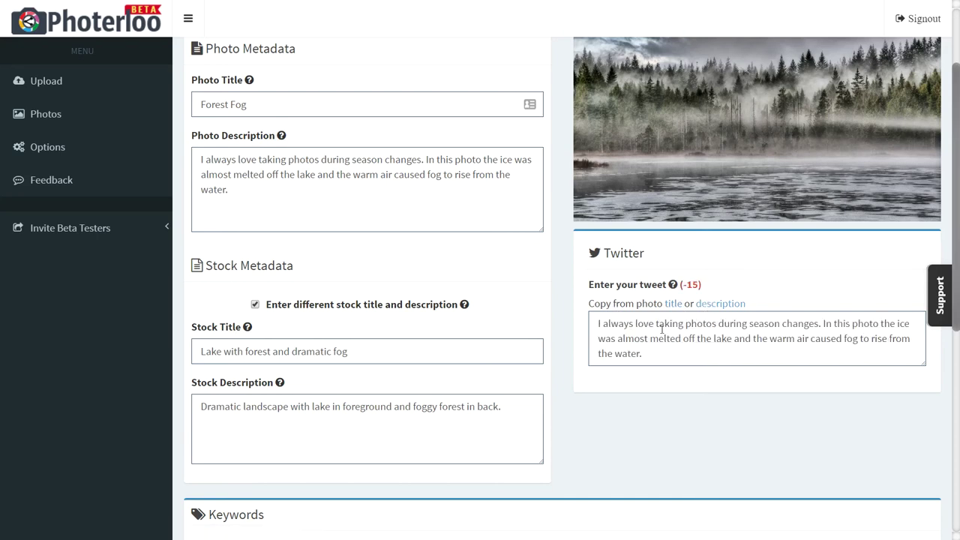
left_click(885, 323)
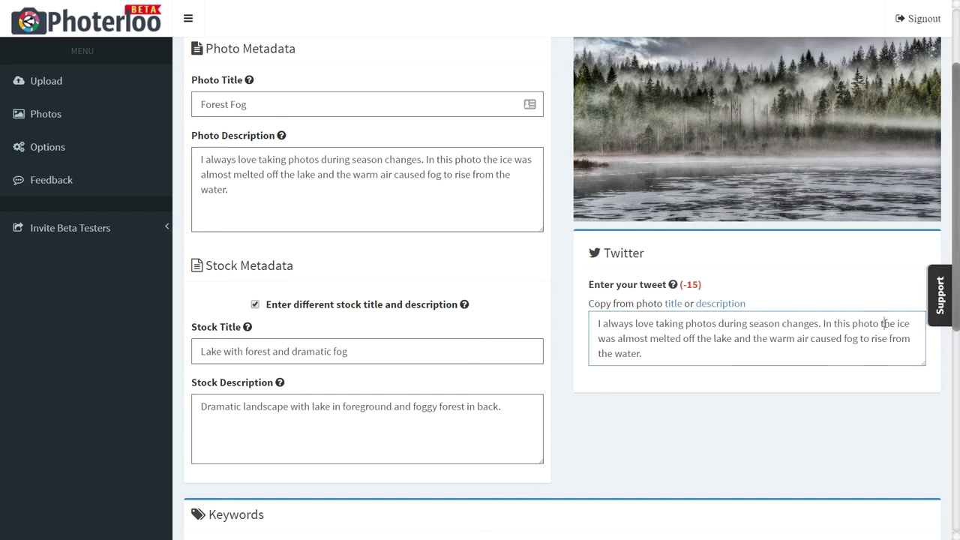
left_click_drag(823, 323, 884, 323)
type("T")
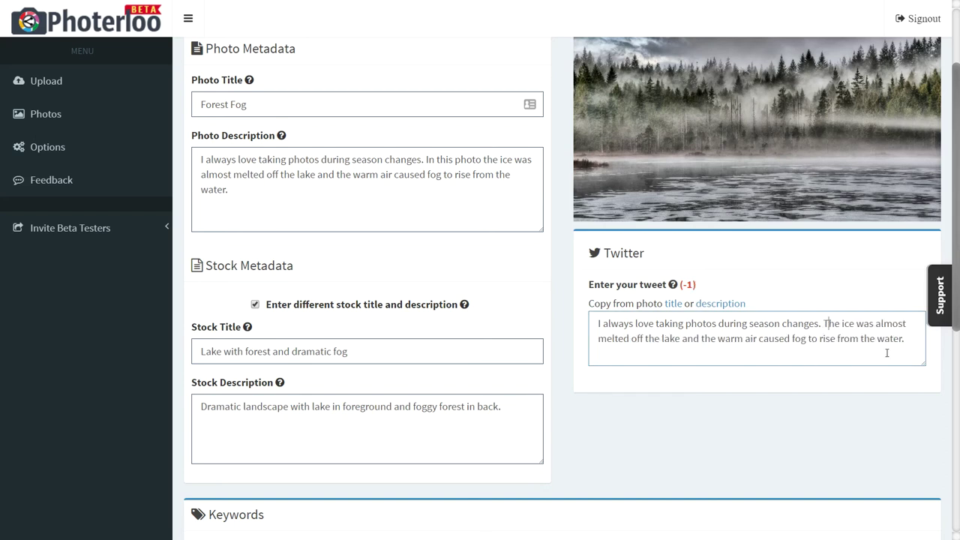
key("BackSpace")
left_click_drag(700, 294, 689, 299)
left_click(721, 292)
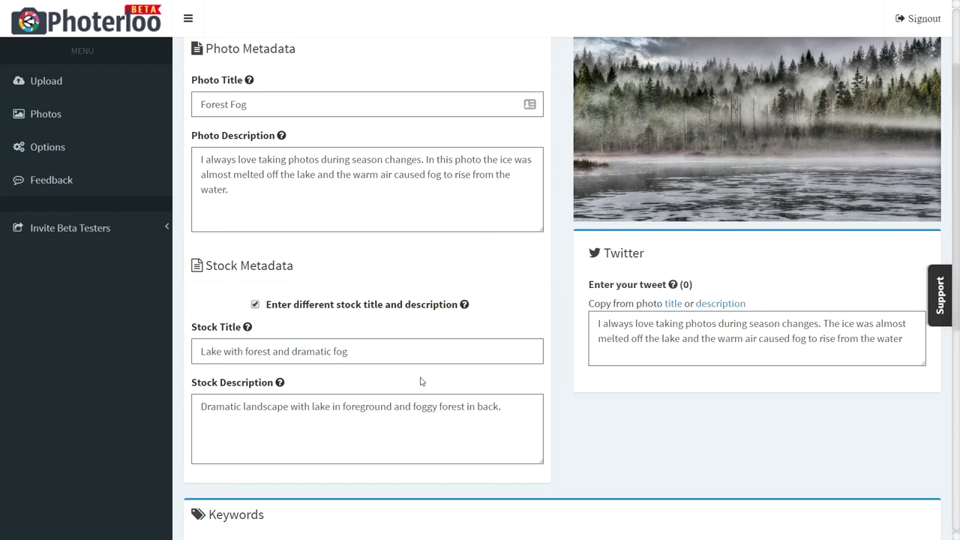
scroll(422, 382, "down", 3)
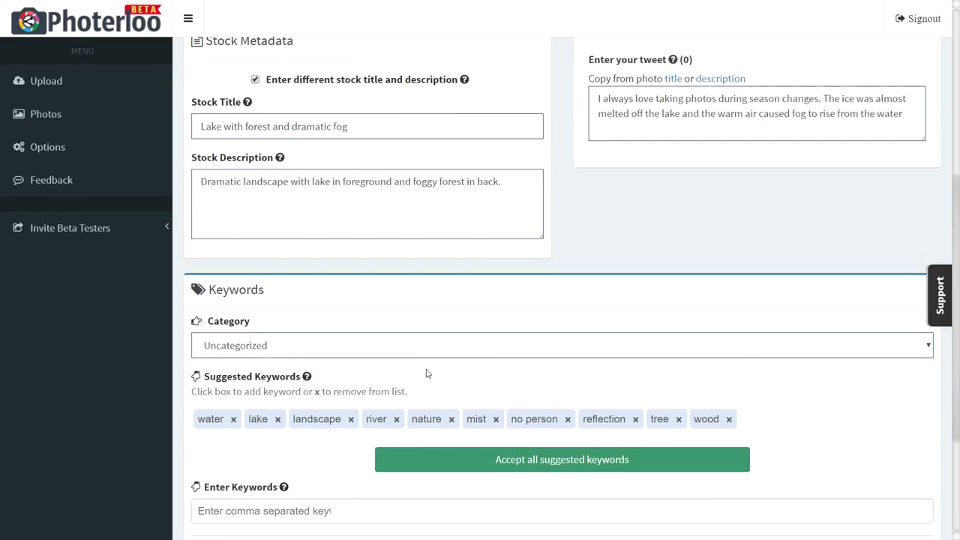
Set the Forest Fog category to Landscapes
left_click(435, 353)
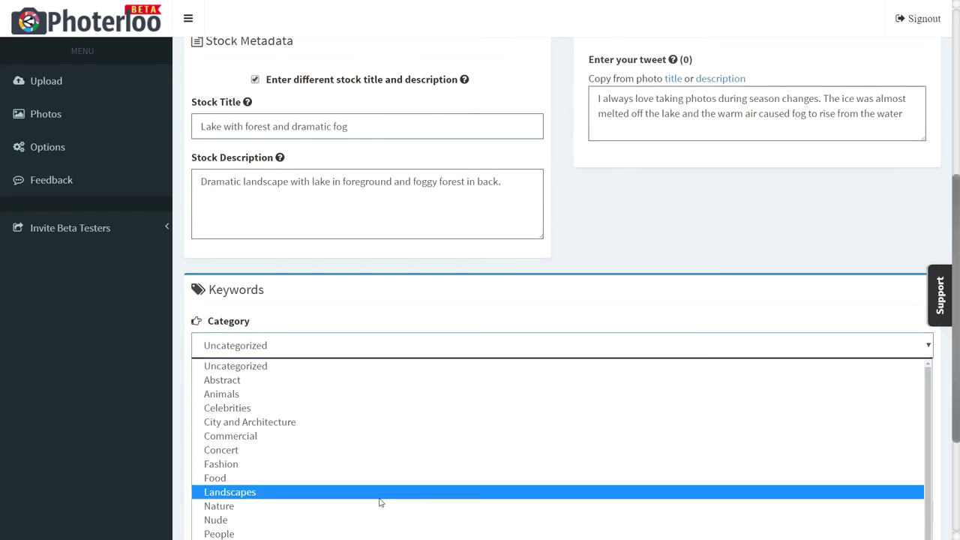
left_click(381, 492)
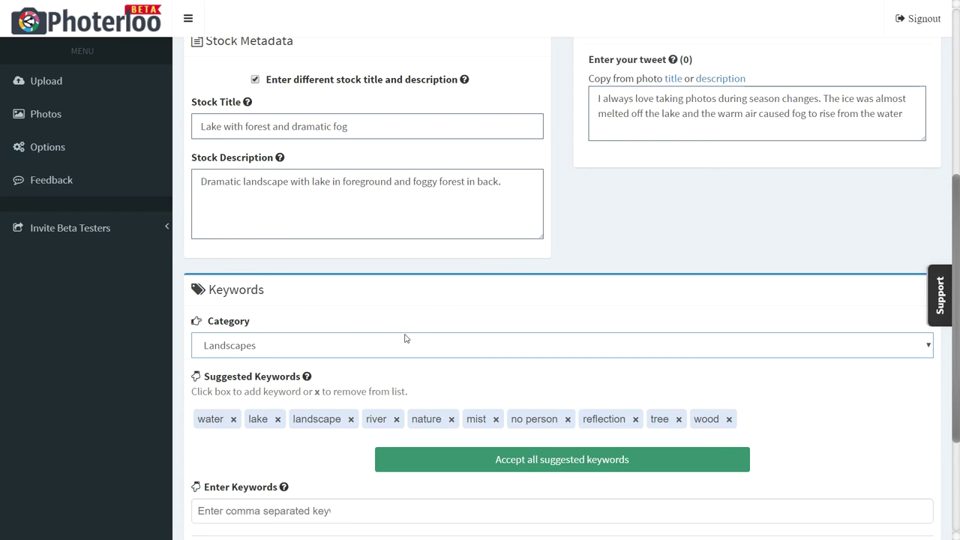
scroll(405, 338, "down", 1)
scroll(405, 339, "down", 1)
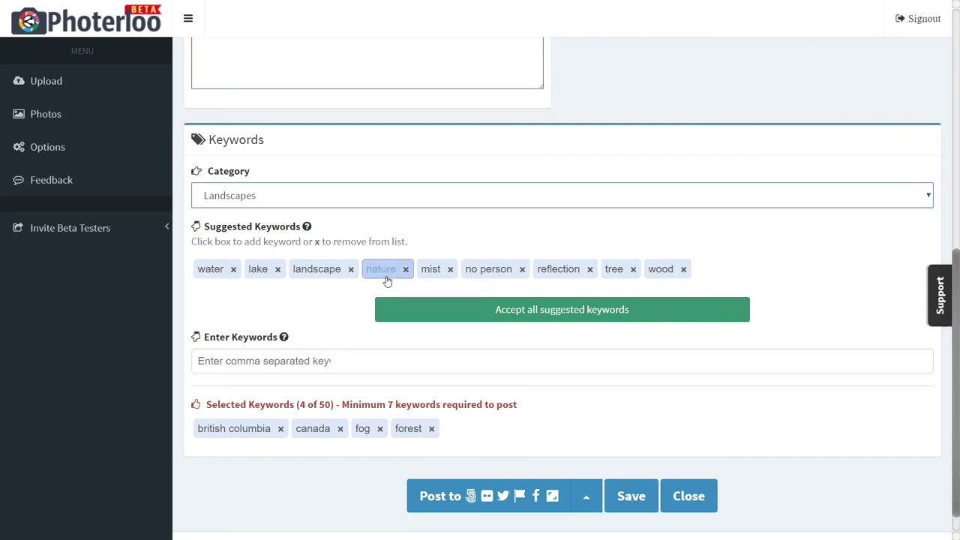
Drop river, snow, sky and winter from suggestions and accept the rest, reaching 19 keywords
left_click(398, 271)
left_click(664, 308)
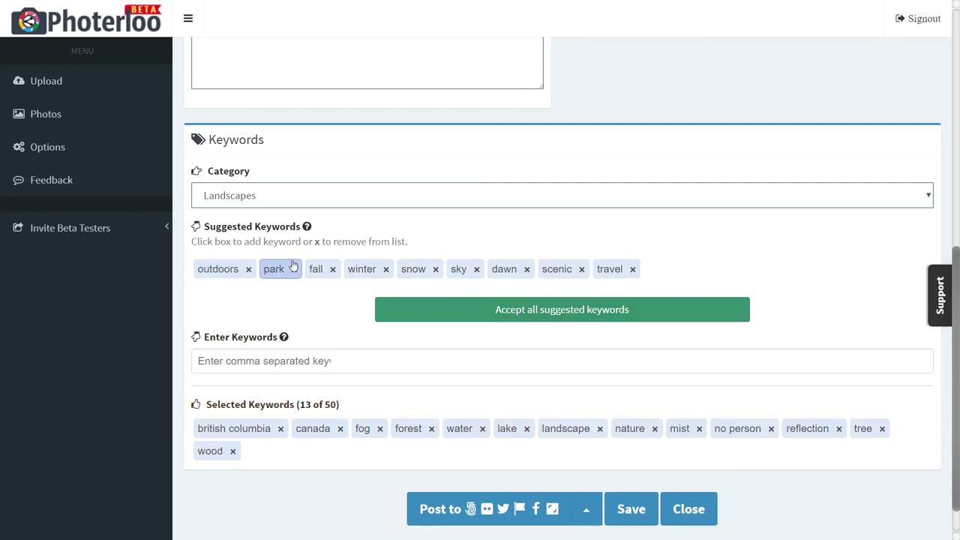
left_click(436, 274)
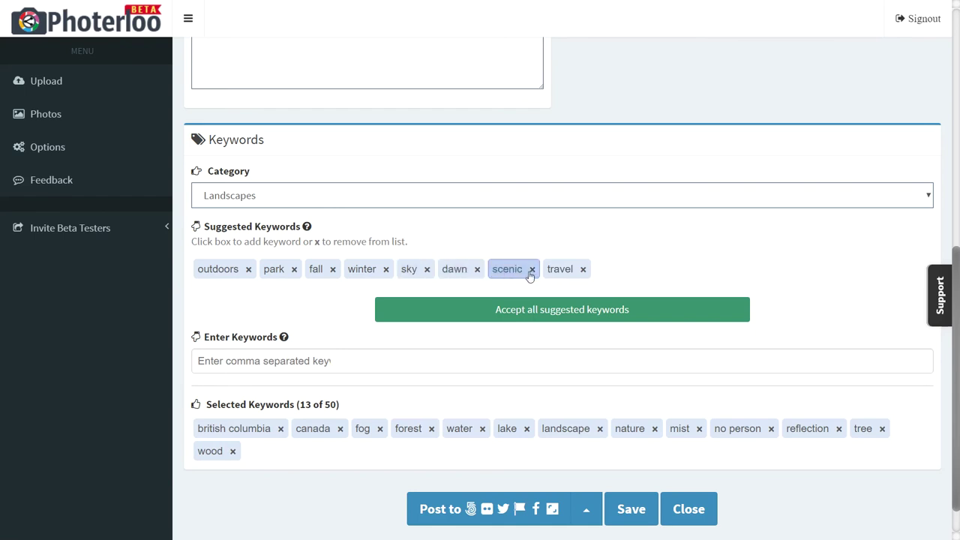
left_click(427, 269)
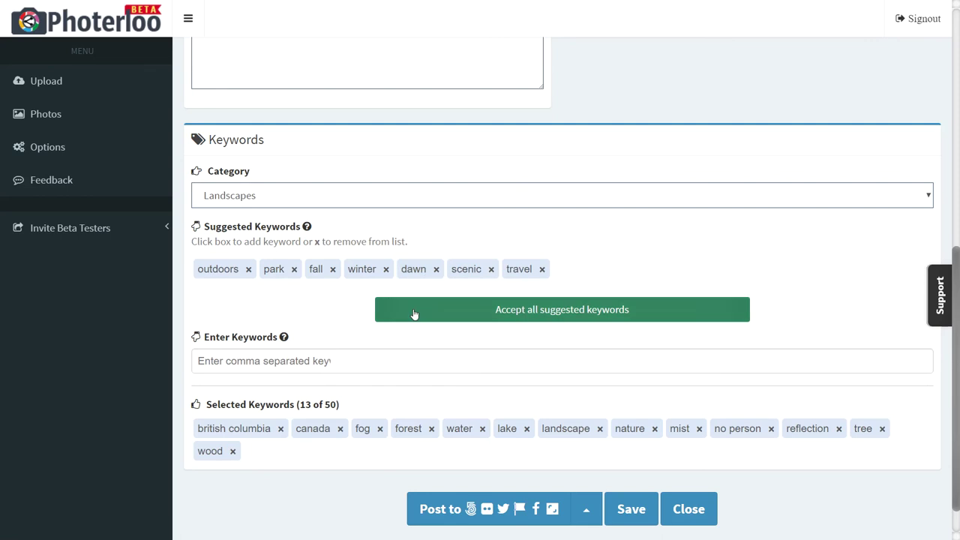
left_click(386, 269)
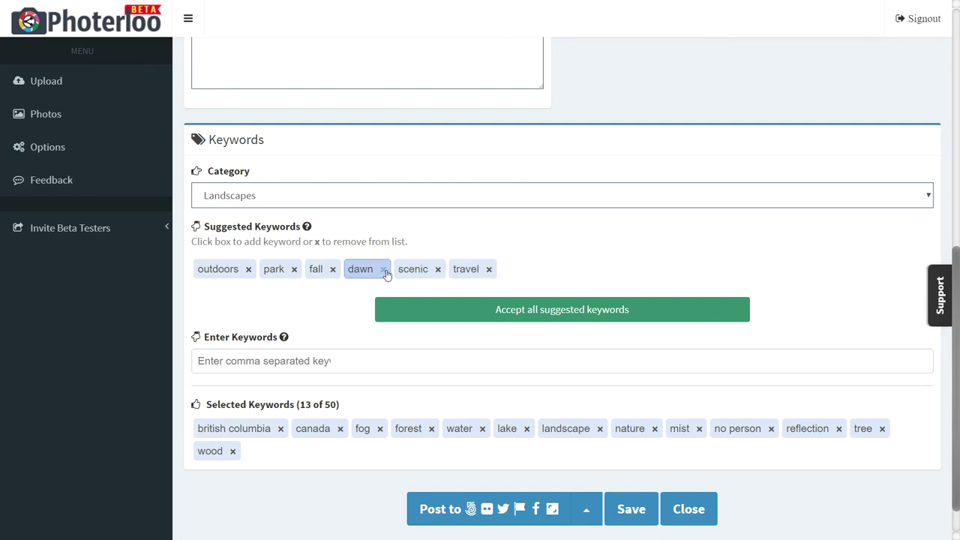
left_click(471, 310)
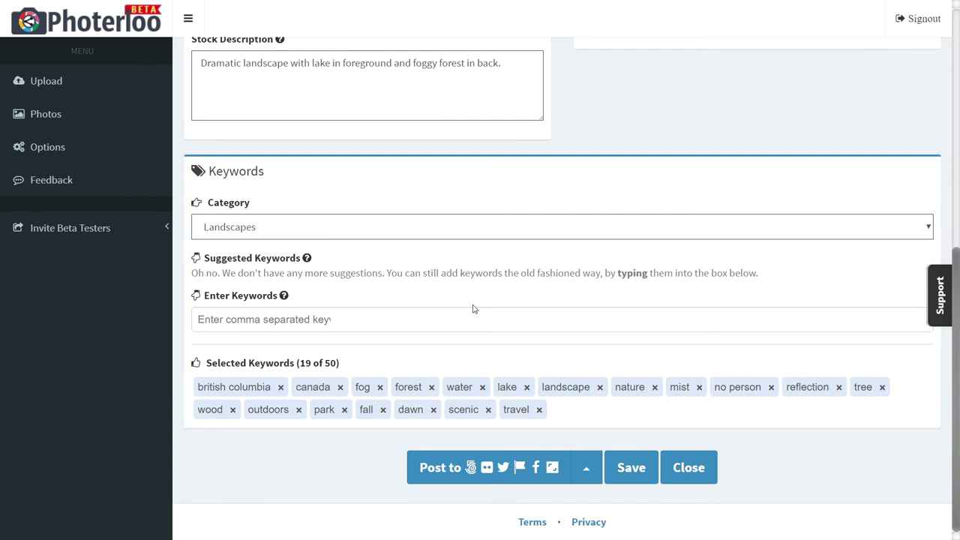
left_click(364, 319)
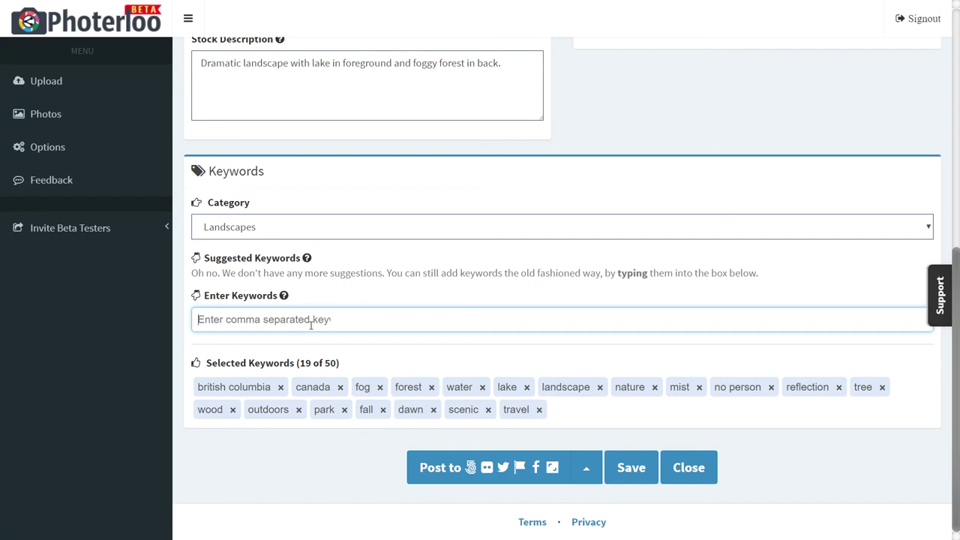
Add foggy as the 20th keyword and post Forest Fog to all linked sites
type("foggy")
key("Return")
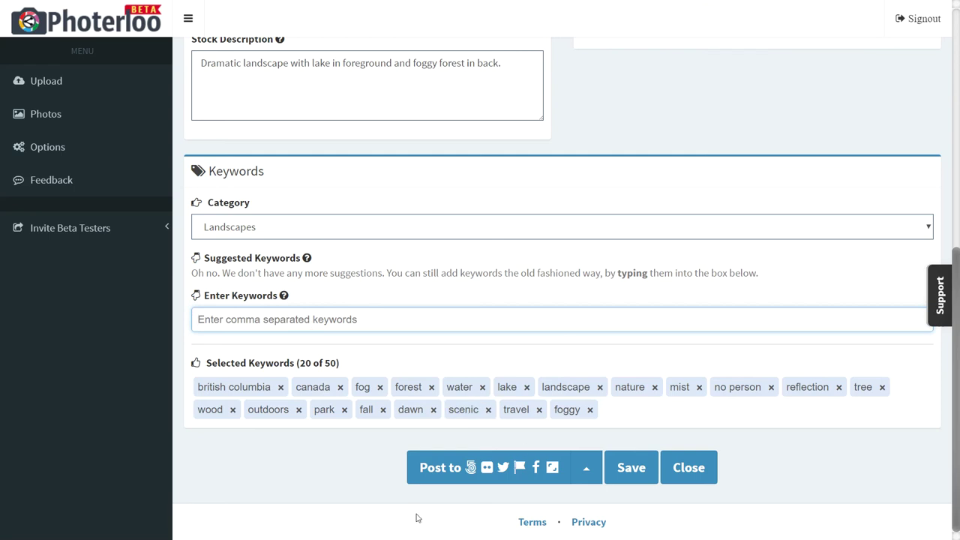
left_click(591, 477)
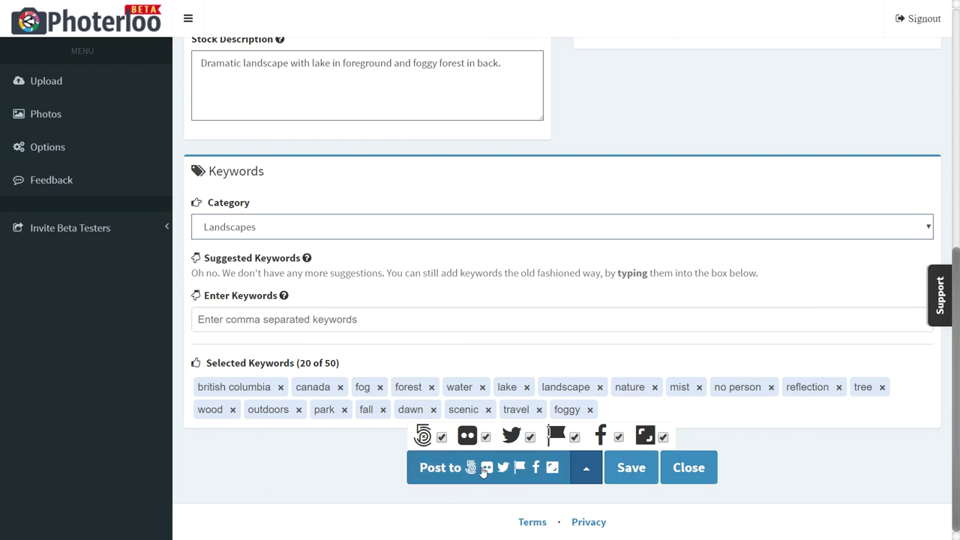
left_click(483, 471)
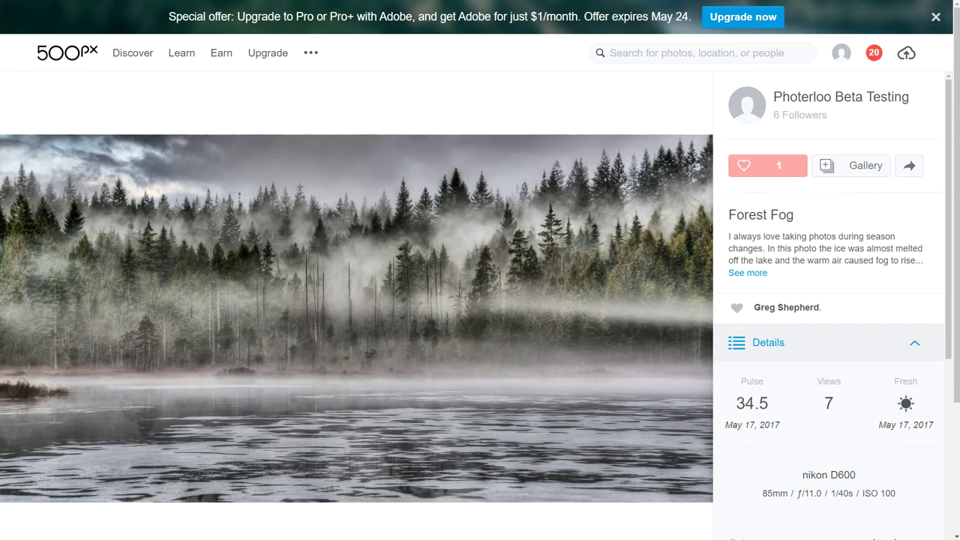
Close the Forest Fog 500px page to return to Photerloo's Photos list
key("ctrl+w")
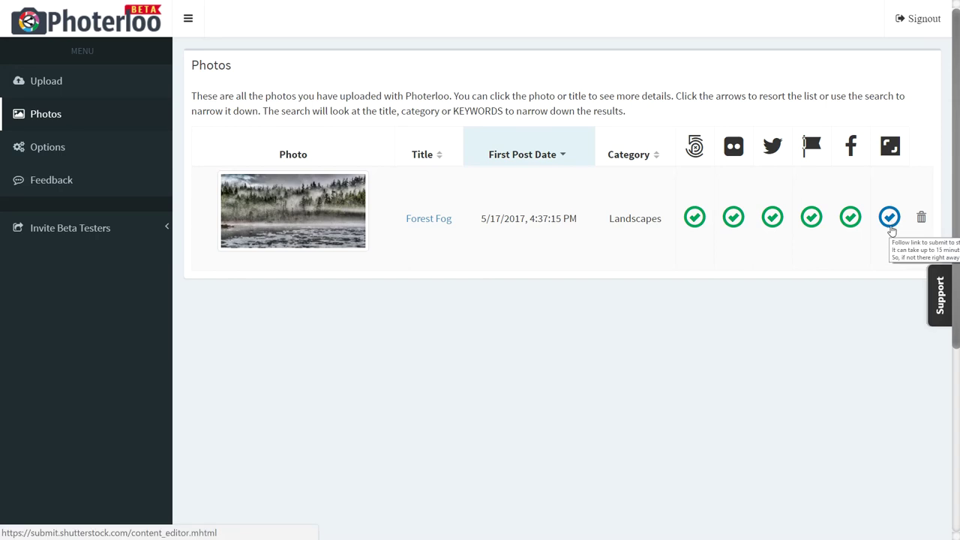
Open Shutterstock submission for the Forest Fog row, prefilled with its description and 20 keywords
left_click(892, 228)
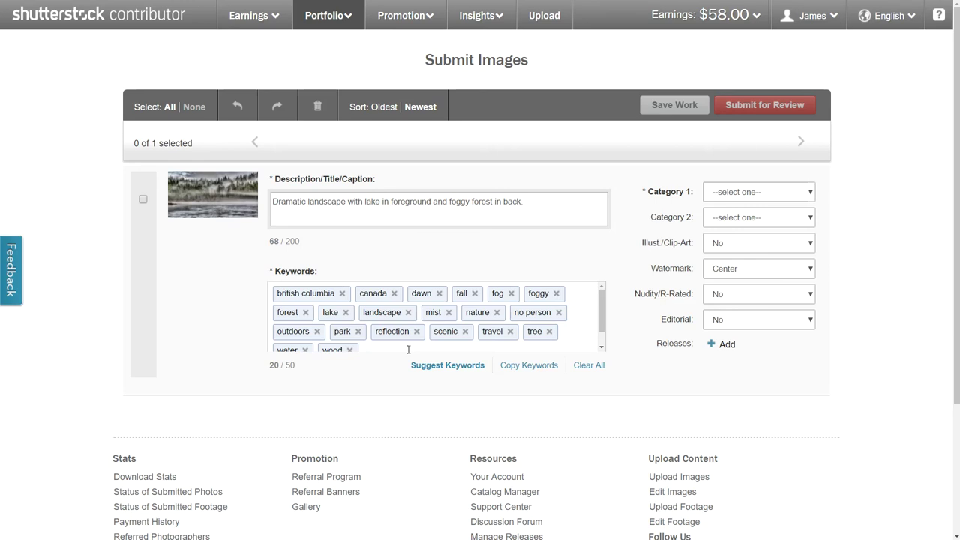
Set Forest Fog's categories to Parks/Outdoor and Nature and mark the image for submission
left_click(753, 192)
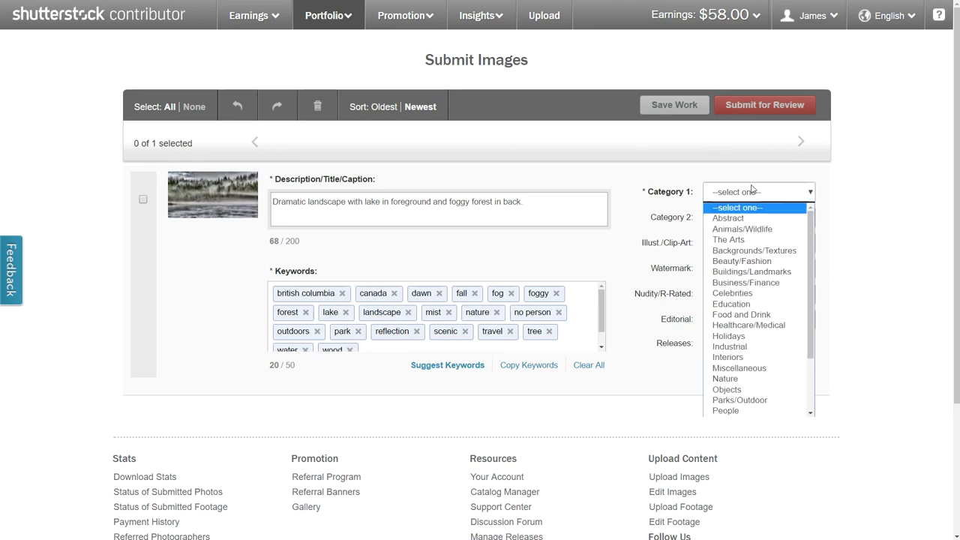
left_click(748, 401)
left_click(780, 224)
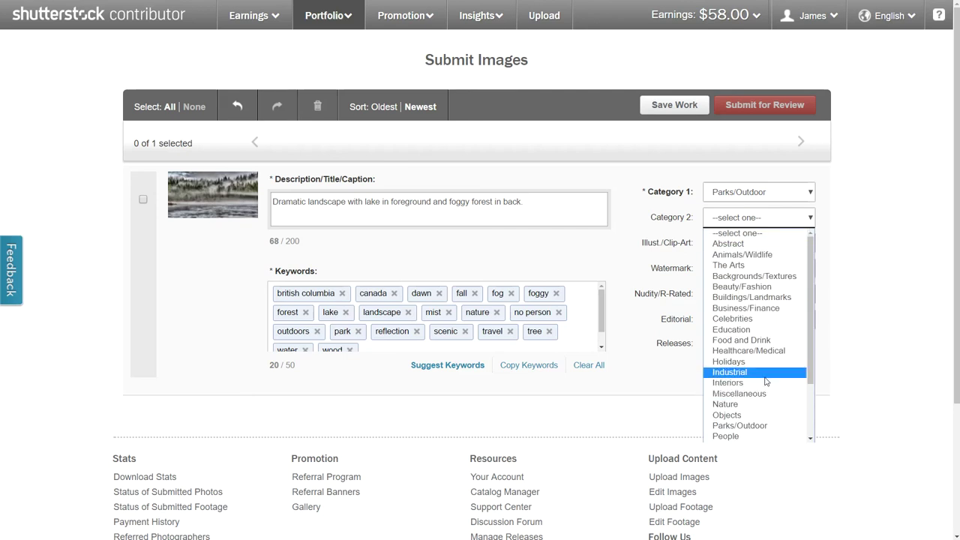
left_click(757, 404)
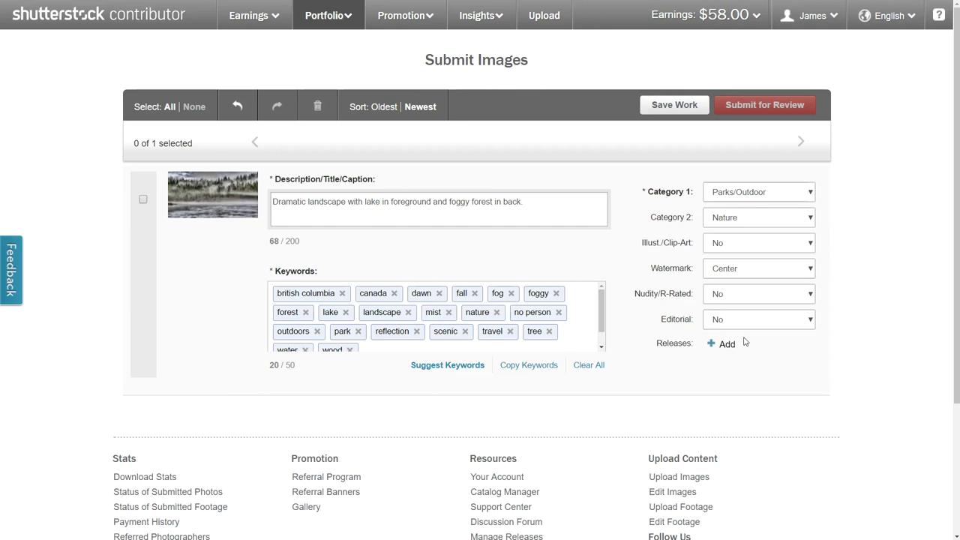
left_click(170, 107)
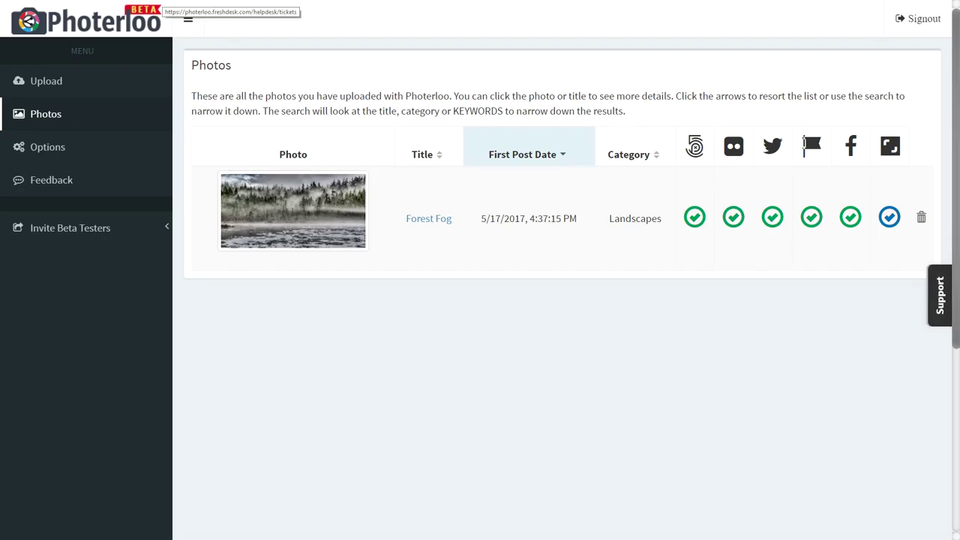
Visit the Upload page showing 9 uploads remaining, then go to Feedback
left_click(75, 84)
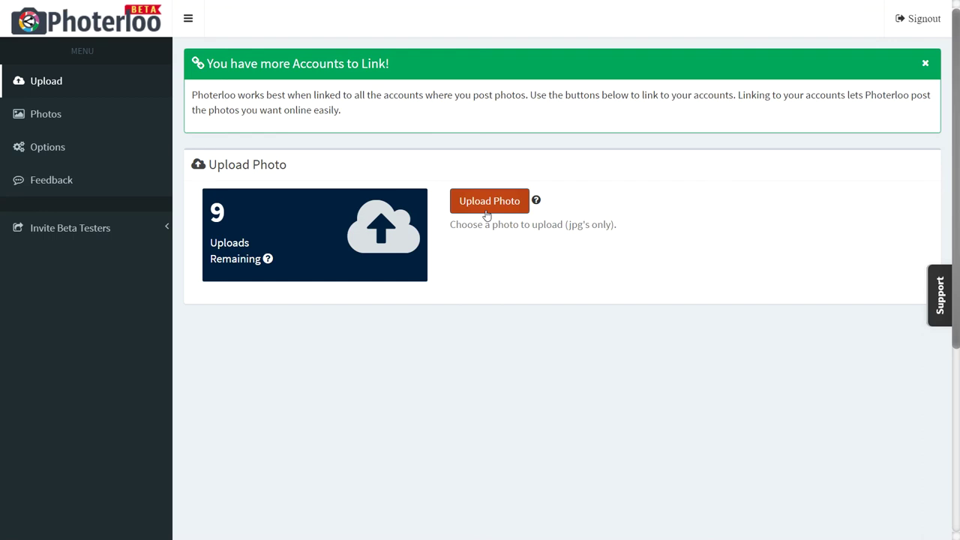
left_click(74, 181)
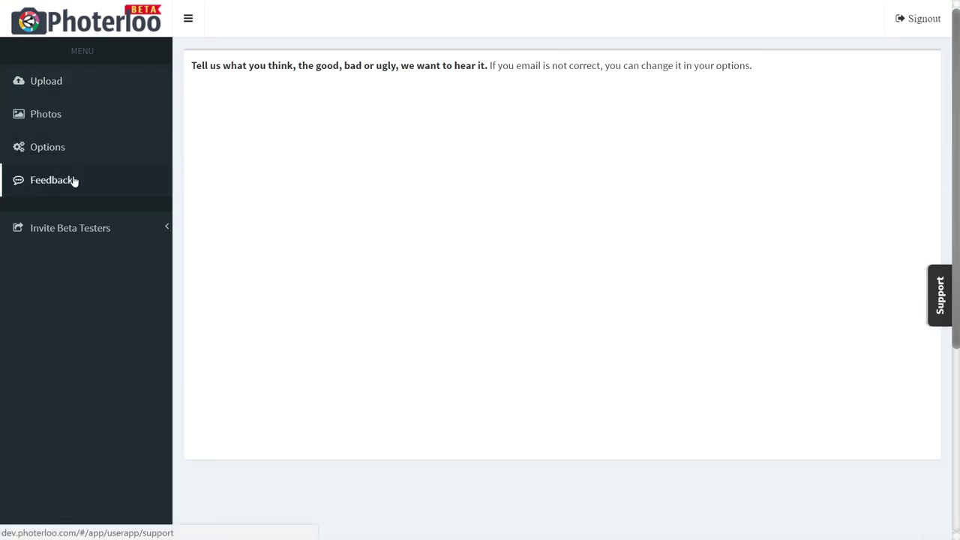